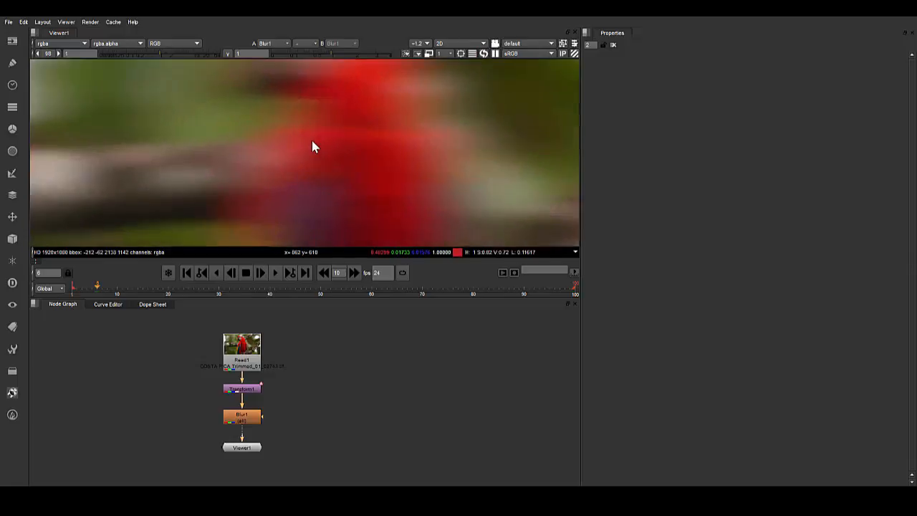
Step: Try a viewer gain of 2 and a gamma of 1.8, and reset both to their defaults
scroll(312, 141, "down", 5)
left_click_drag(312, 141, 312, 144)
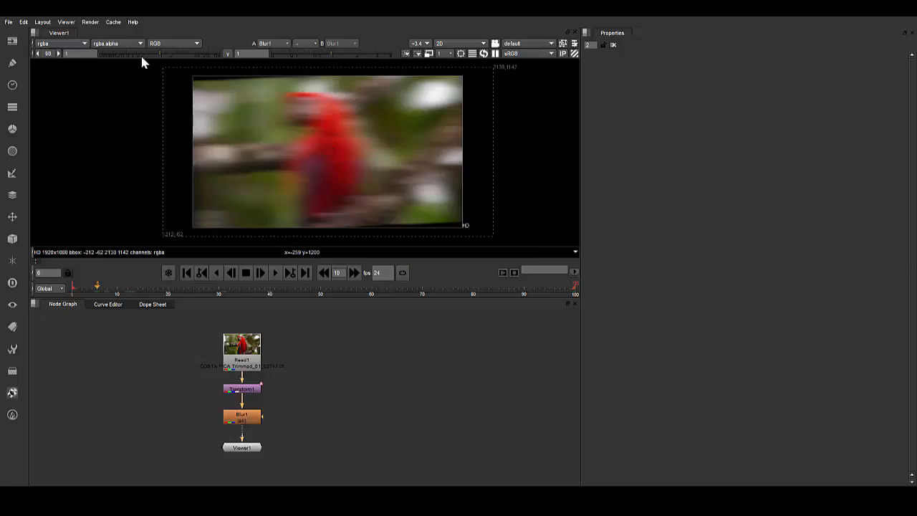
mouse_move(161, 53)
left_mouse_down()
mouse_move(182, 55)
mouse_move(151, 58)
mouse_move(170, 57)
left_mouse_up()
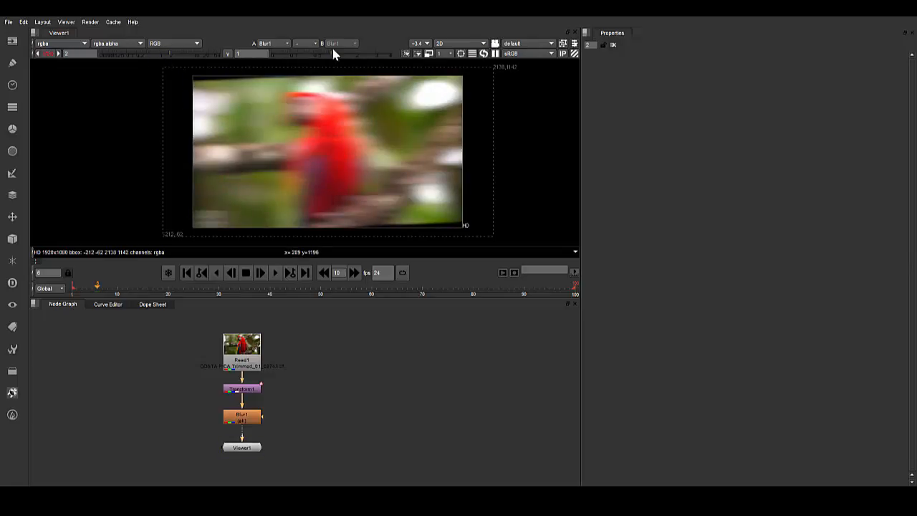
mouse_move(331, 51)
left_mouse_down()
mouse_move(319, 57)
mouse_move(336, 57)
mouse_move(329, 56)
left_mouse_up()
mouse_move(329, 53)
left_mouse_down()
mouse_move(350, 55)
mouse_move(341, 61)
left_mouse_up()
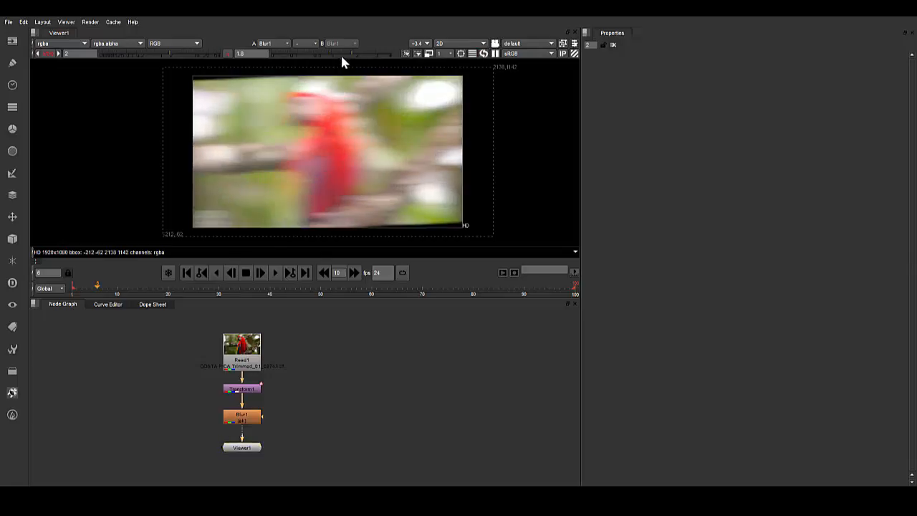
left_click(228, 54)
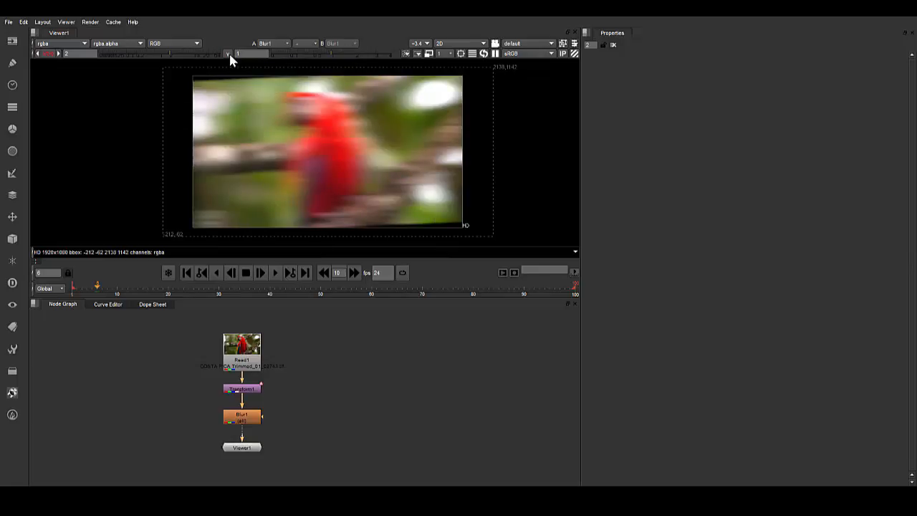
left_click(50, 56)
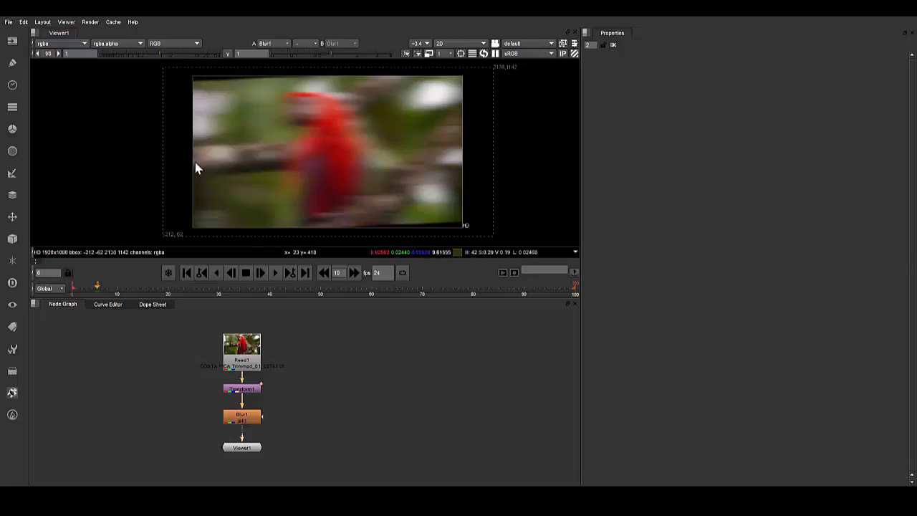
mouse_move(331, 54)
left_mouse_down()
mouse_move(342, 54)
mouse_move(332, 55)
left_mouse_up()
left_click_drag(160, 55, 158, 57)
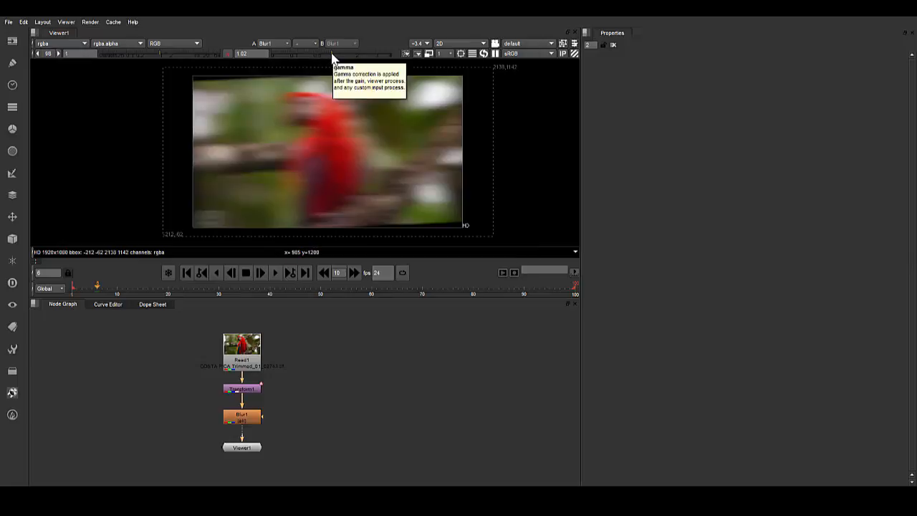
left_click(228, 53)
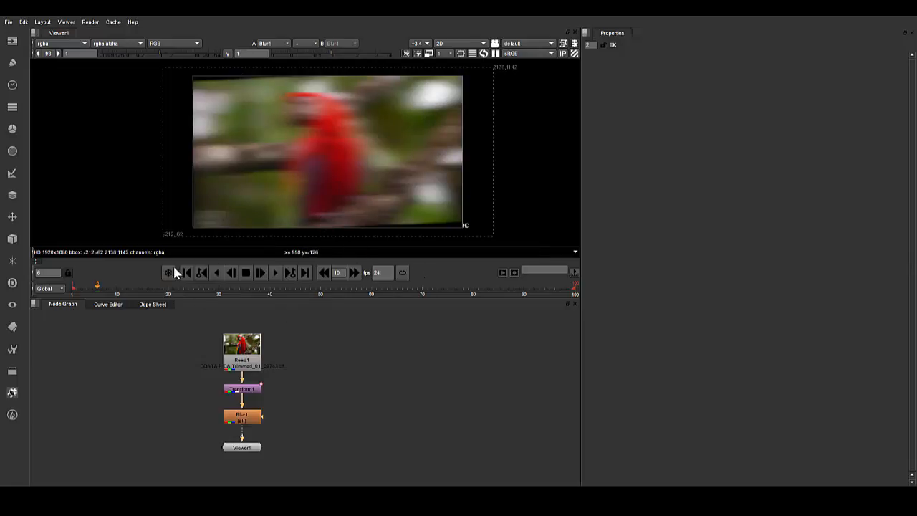
Step: Play the clip forward and in reverse, stopping playback in each direction
left_click(276, 273)
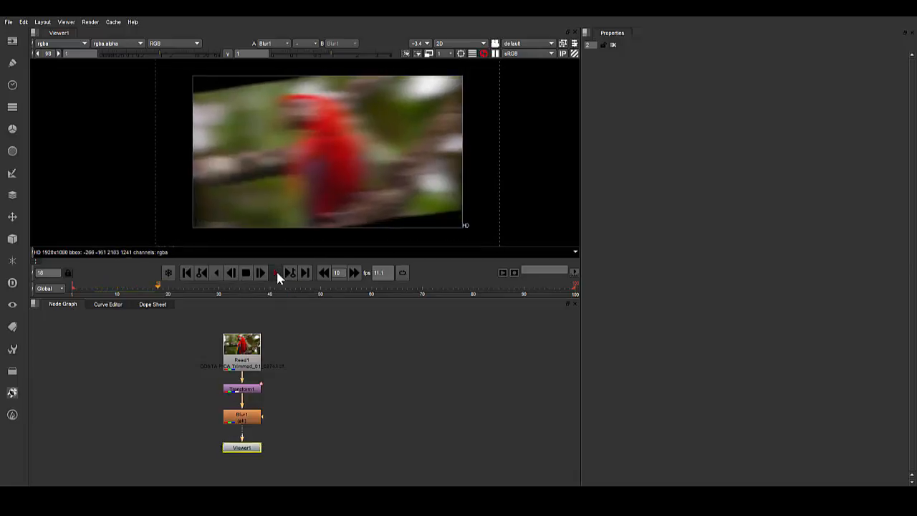
left_click(244, 275)
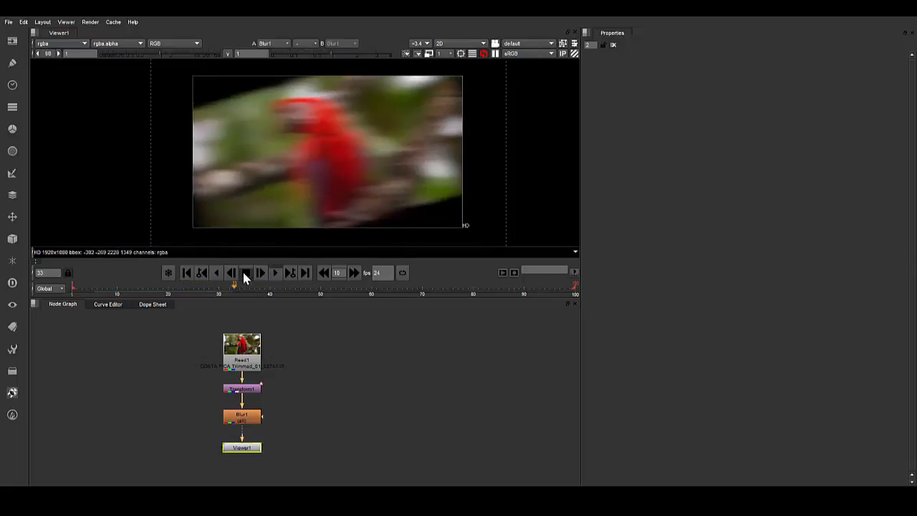
left_click(217, 273)
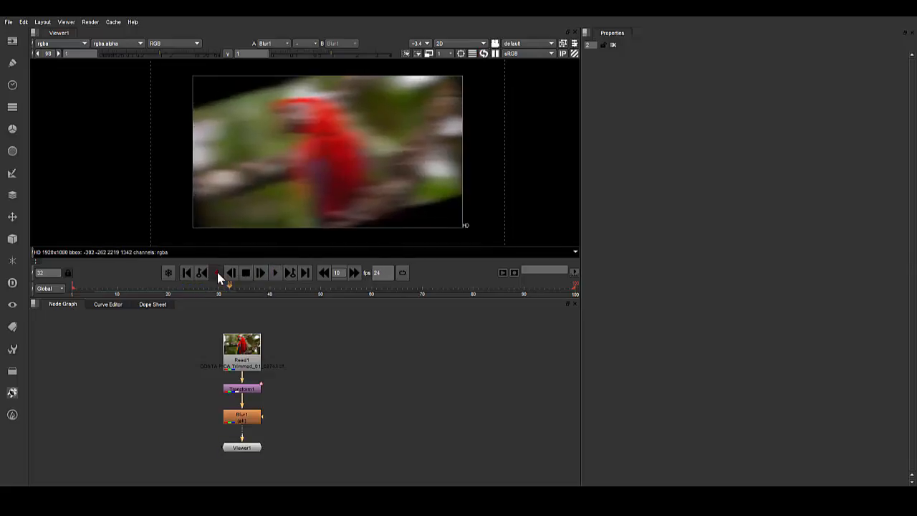
left_click(246, 273)
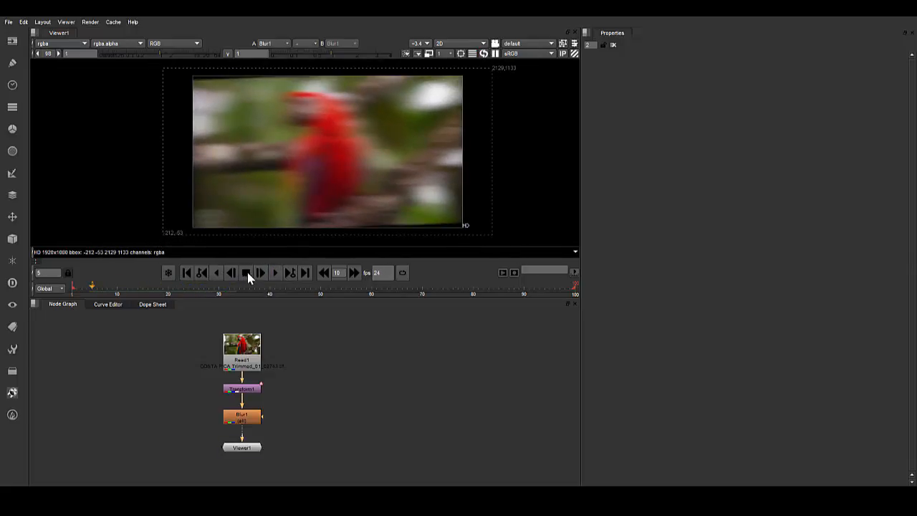
Step: Jump to the last frame, return to the first one, and step through single frames to frame 4
left_click(306, 272)
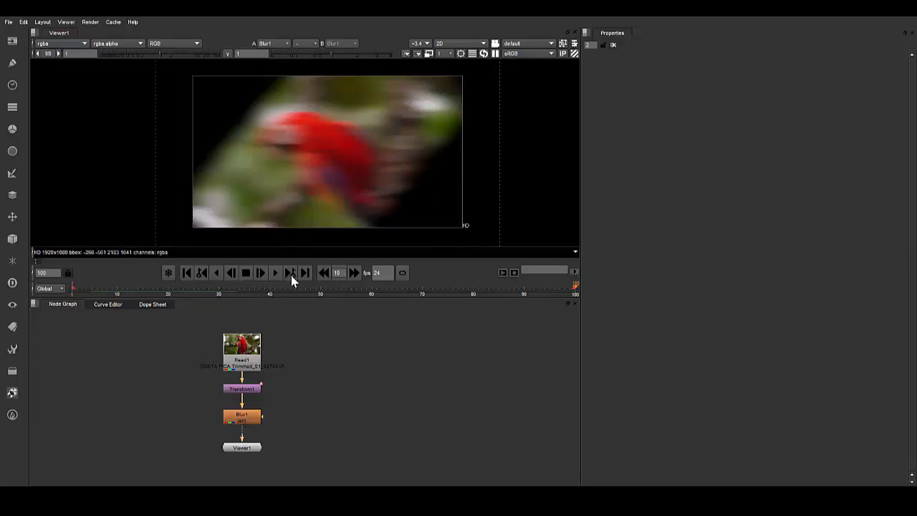
left_click(186, 273)
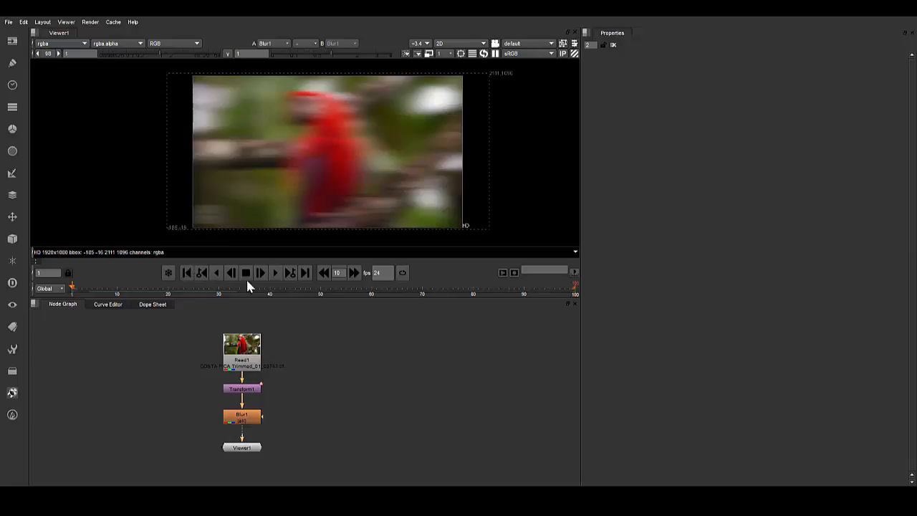
left_click(260, 273)
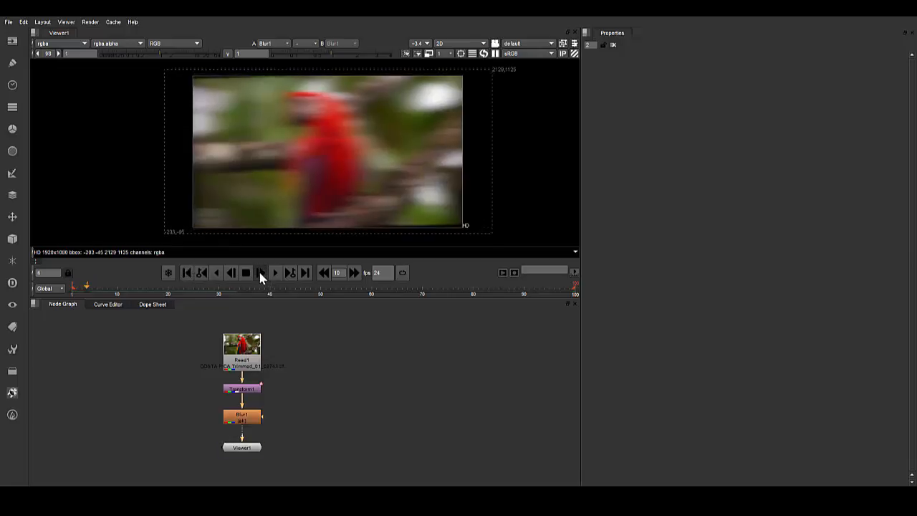
left_click(231, 273)
Step: Open Transform1's properties and go through its rotate keyframes up to frame 80 and back to frame 20
left_click(253, 391)
double_click(253, 391)
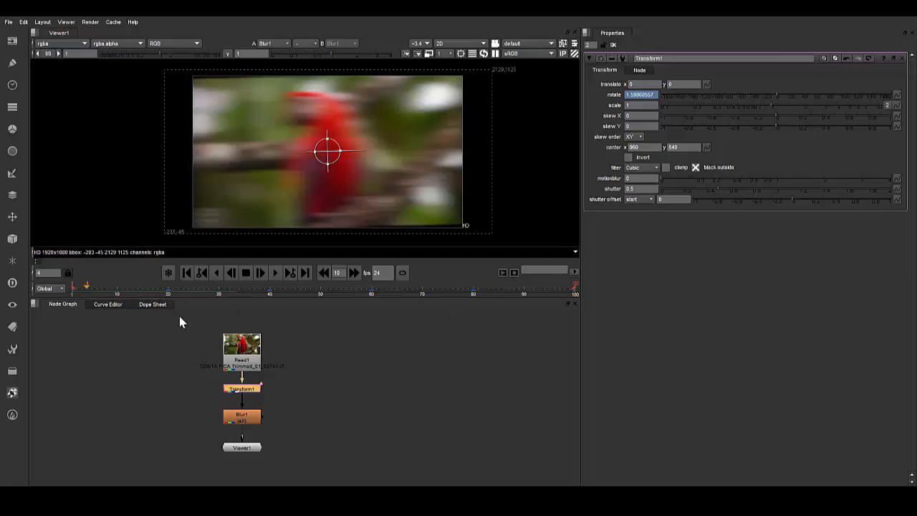
left_click(289, 272)
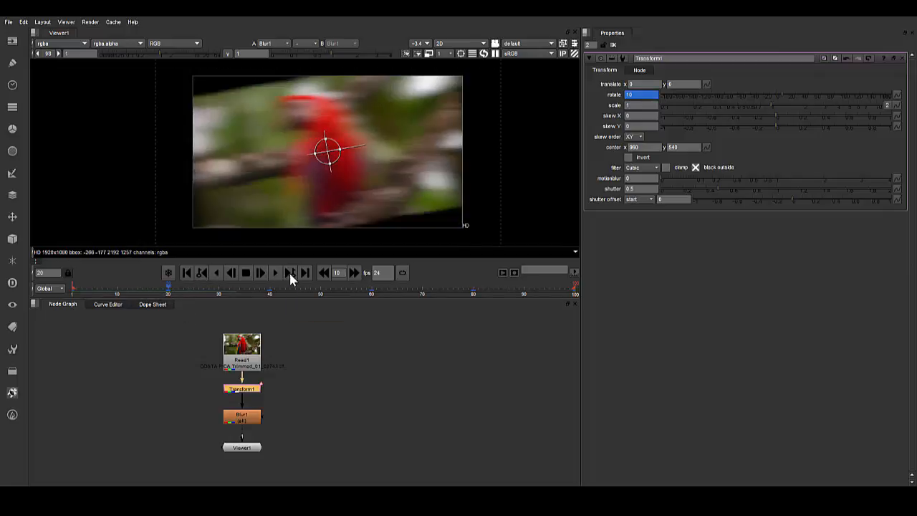
left_click(288, 273)
left_click(289, 272)
left_click(289, 272)
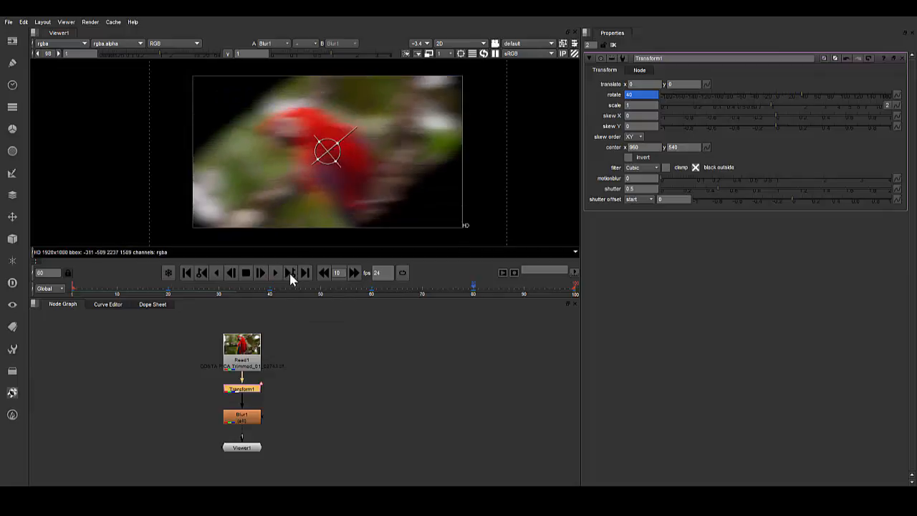
left_click(201, 272)
left_click(202, 272)
left_click(202, 272)
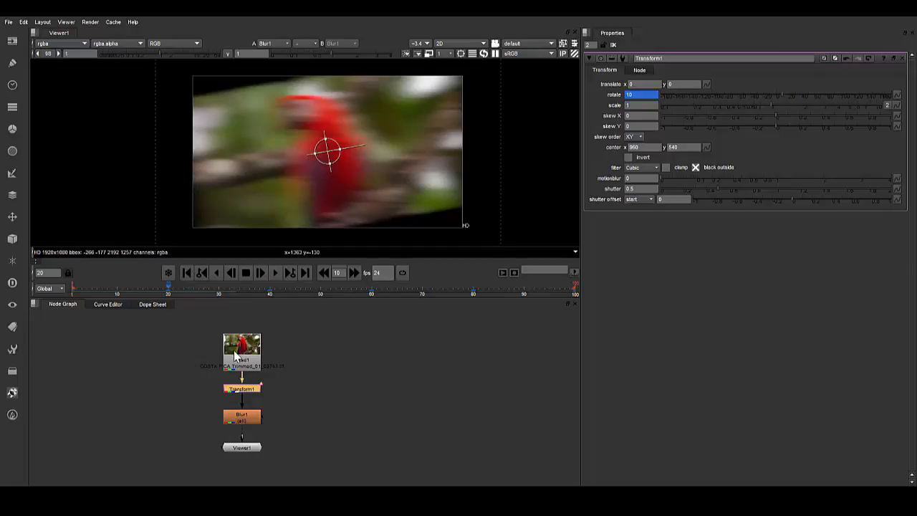
Step: Shift the Read1 node slightly upward and raise Transform1's rotate keyframe at frame 40 a little in the Curve Editor
mouse_move(235, 352)
left_mouse_down()
mouse_move(224, 352)
mouse_move(251, 350)
left_mouse_up()
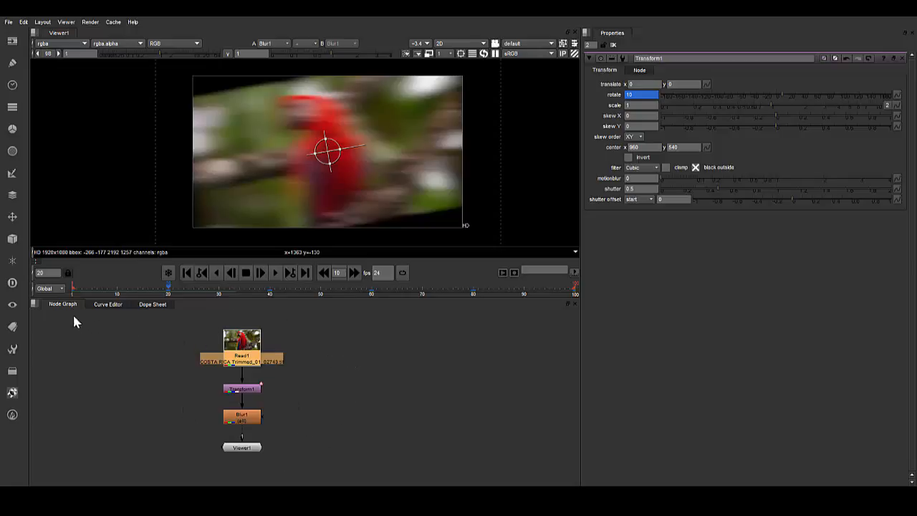
left_click(119, 308)
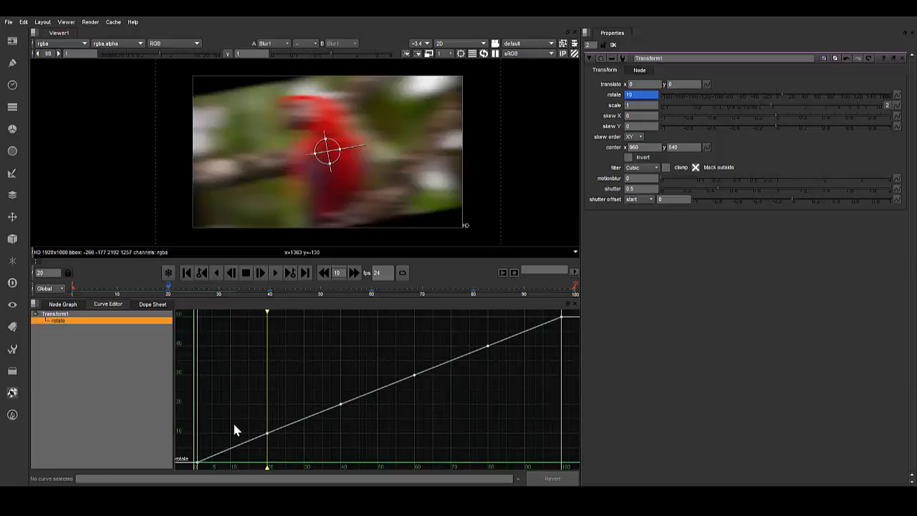
left_click(350, 406)
mouse_move(350, 406)
left_mouse_down()
mouse_move(350, 388)
mouse_move(341, 416)
mouse_move(341, 399)
left_mouse_up()
Step: Shift Transform1's rotate keyframe from frame 40 to about frame 45 in the Dope Sheet, and return to the Node Graph
left_click(152, 303)
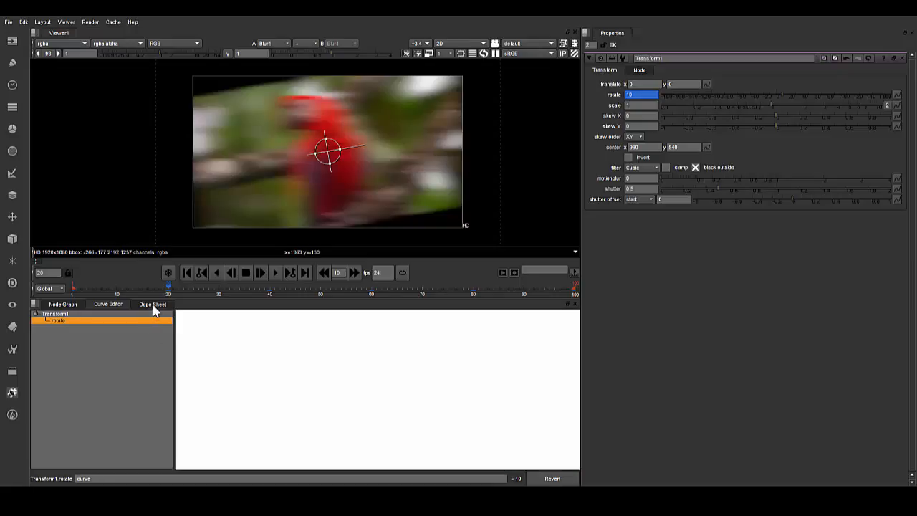
left_click_drag(252, 337, 357, 321)
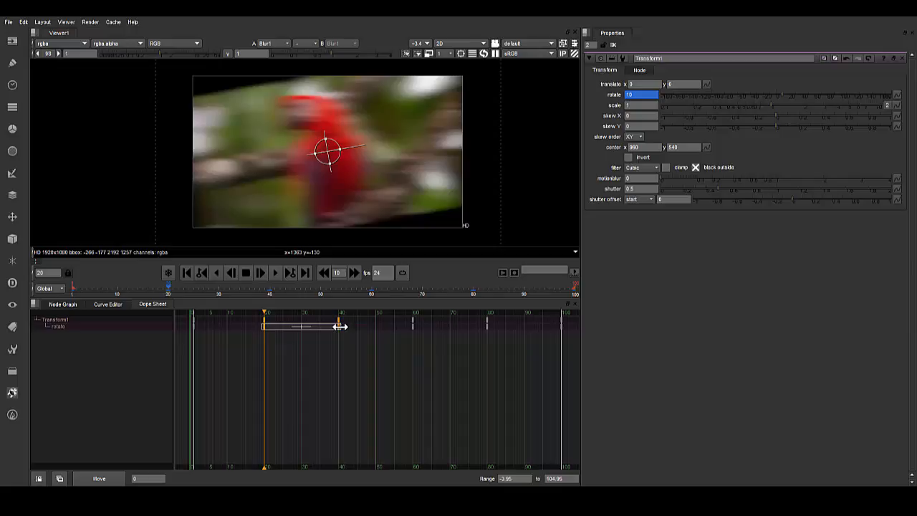
mouse_move(340, 327)
left_mouse_down()
mouse_move(355, 328)
mouse_move(341, 327)
left_mouse_up()
left_click_drag(341, 326, 359, 327)
left_click(63, 305)
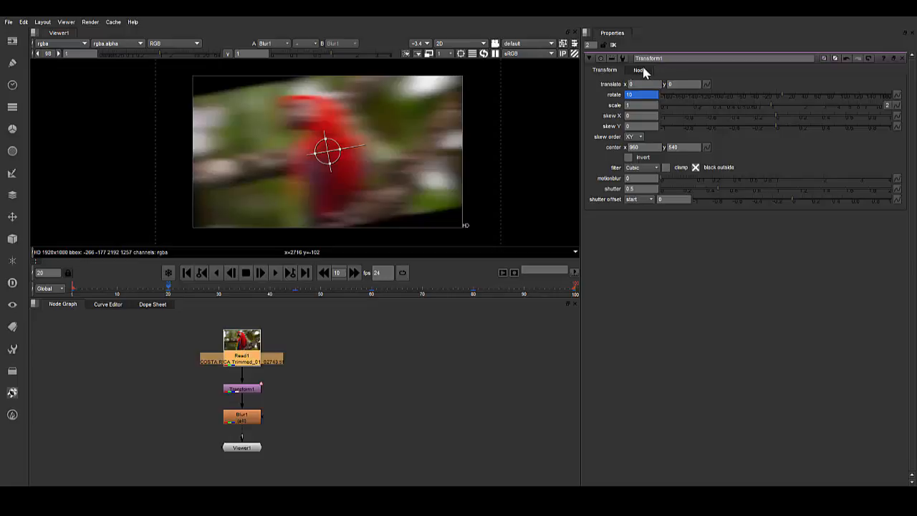
Step: View the Blur1 node's properties alongside Transform1's and close all open node properties
left_click(256, 391)
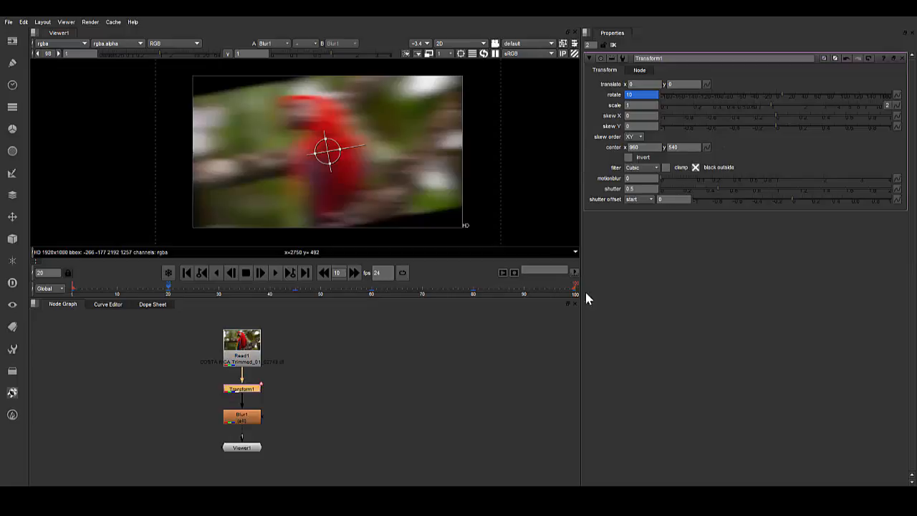
double_click(253, 420)
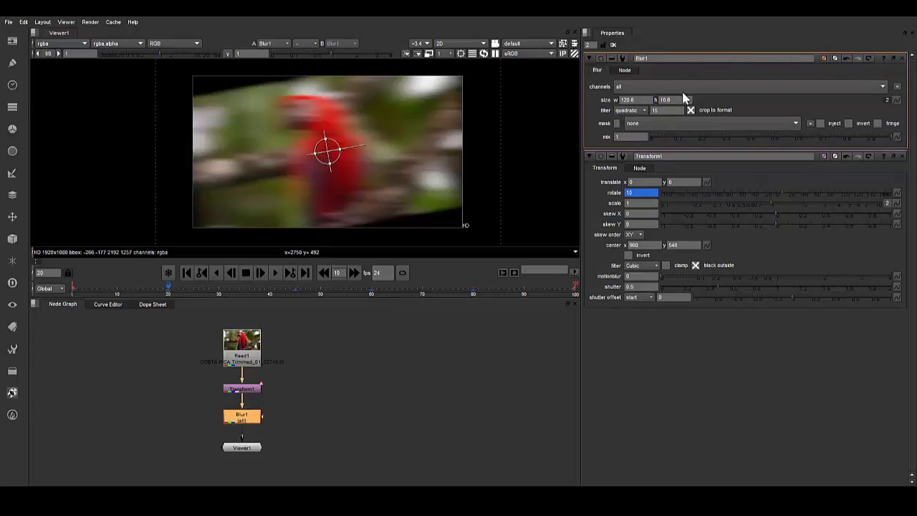
left_click(612, 46)
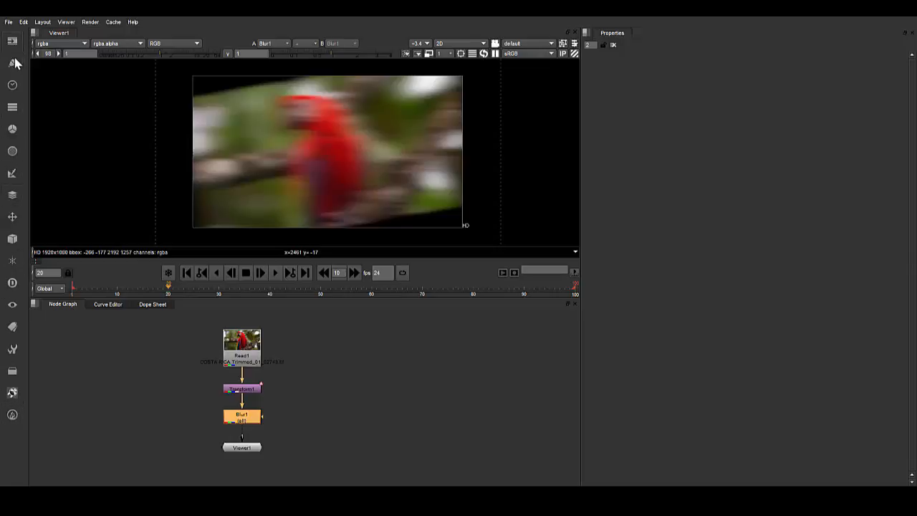
left_click(11, 132)
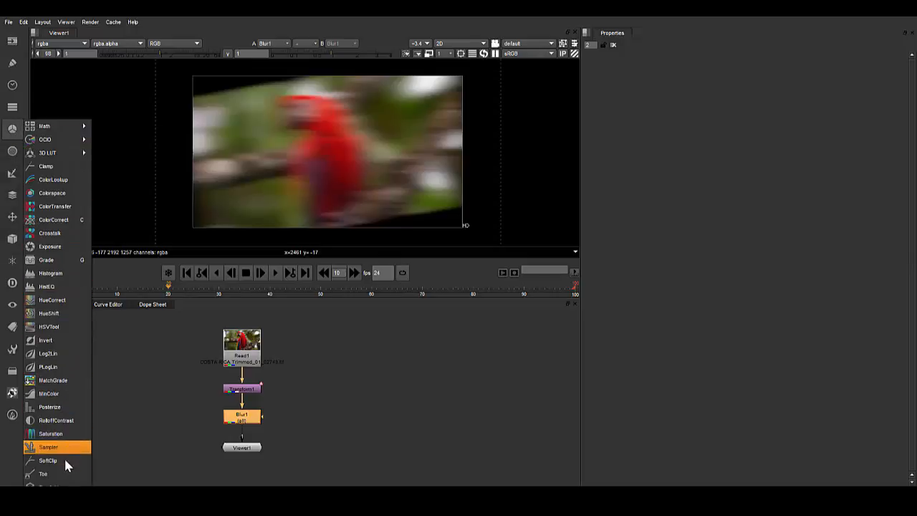
left_click(13, 222)
left_click(13, 222)
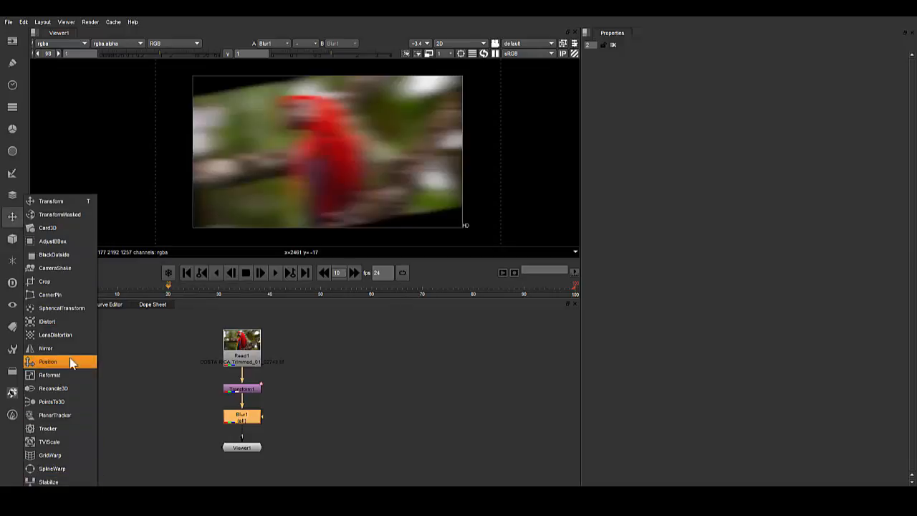
left_click(11, 221)
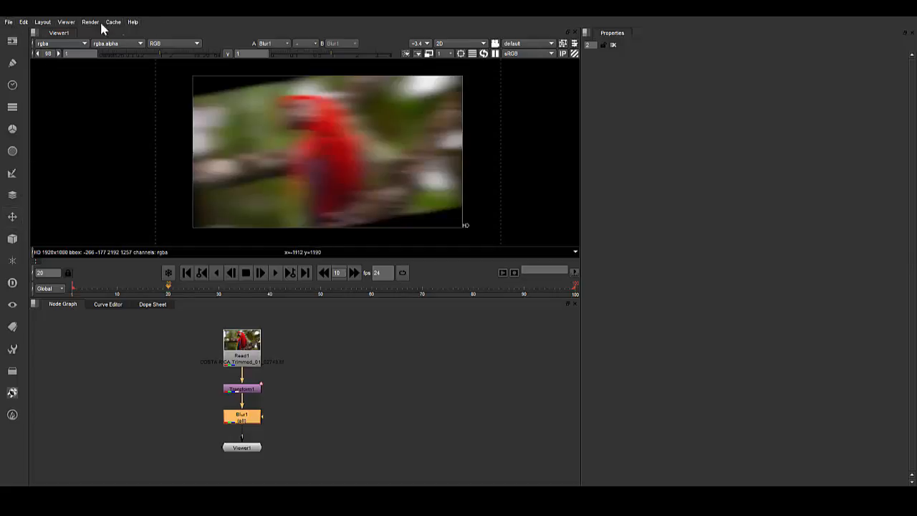
left_click(9, 24)
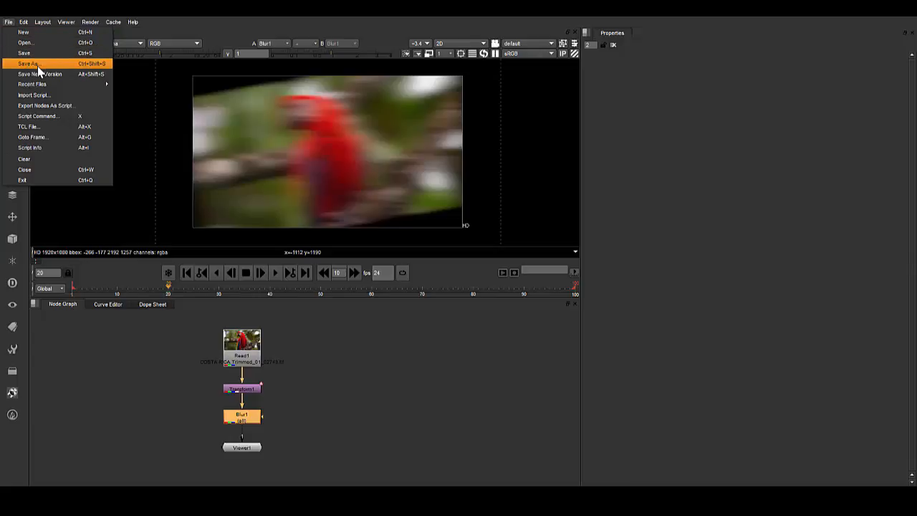
mouse_move(24, 25)
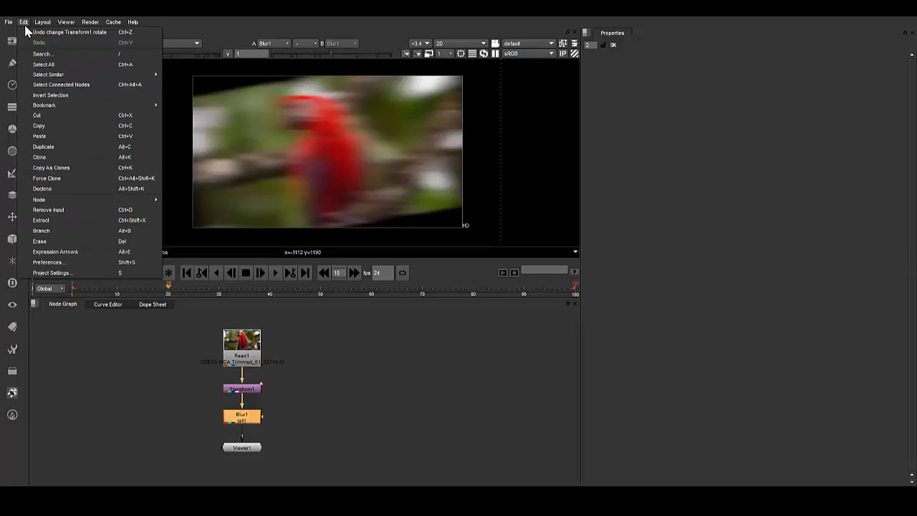
mouse_move(111, 25)
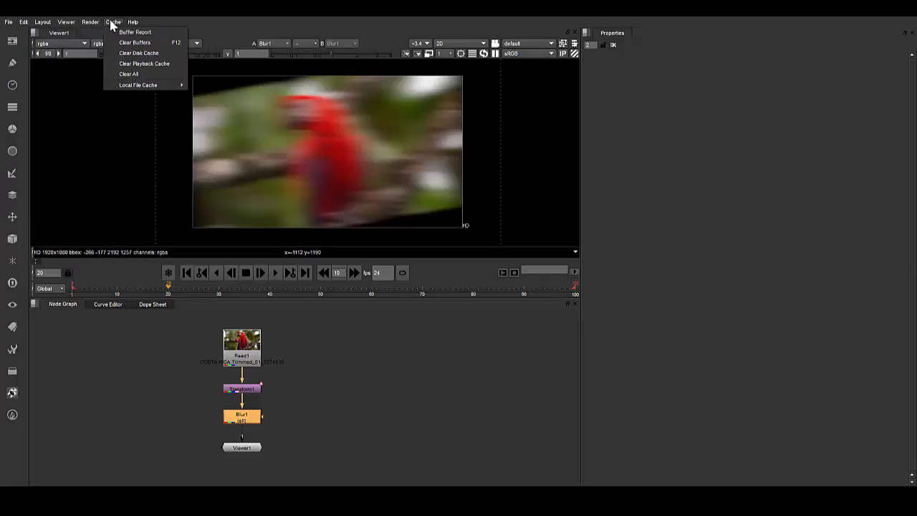
left_click(158, 355)
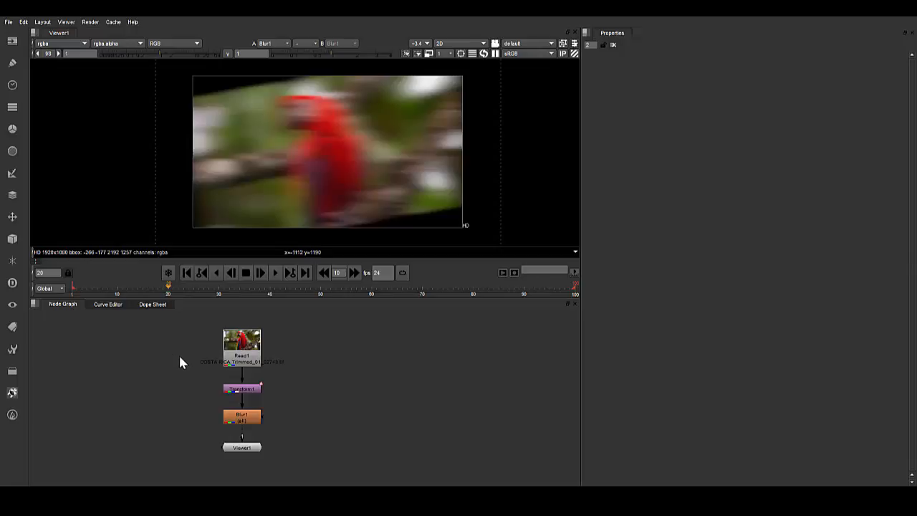
Step: Dock the Node Graph beside Properties and check the arrangement by opening Transform1's properties
left_click_drag(62, 304, 659, 37)
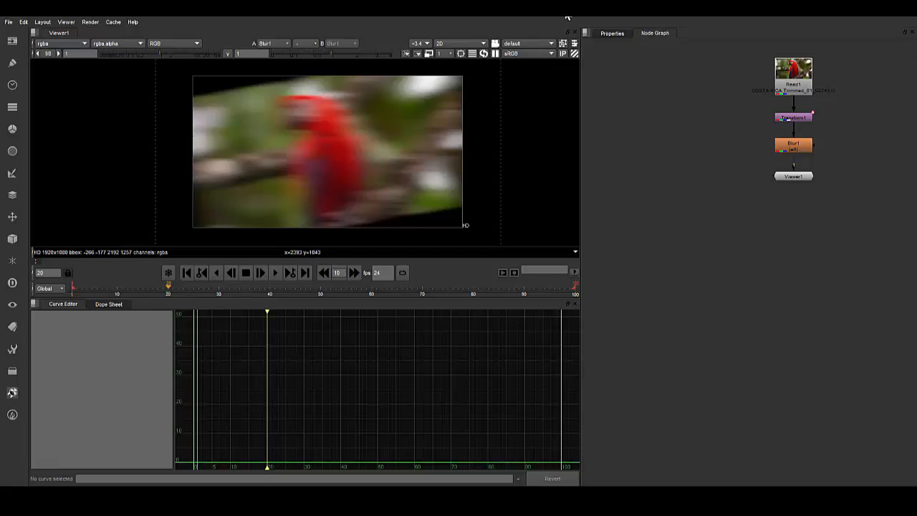
left_click(611, 34)
left_click(656, 39)
double_click(804, 118)
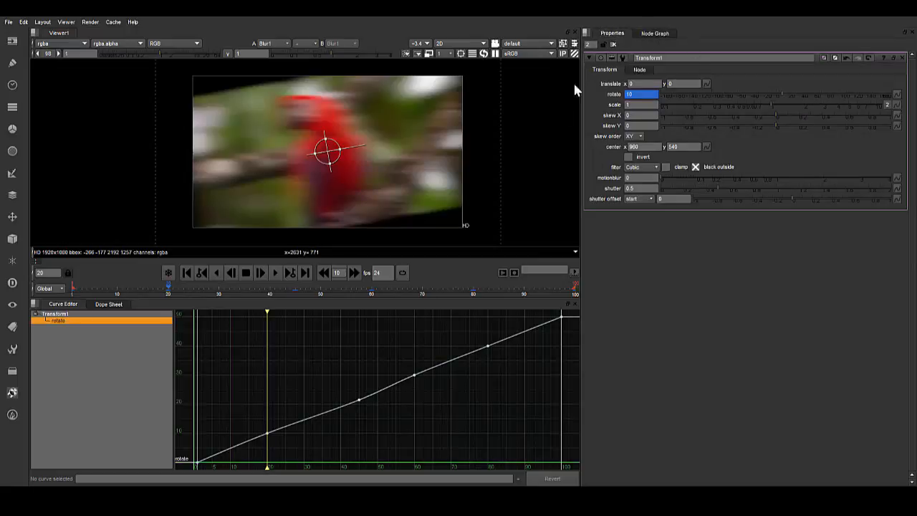
left_click(650, 34)
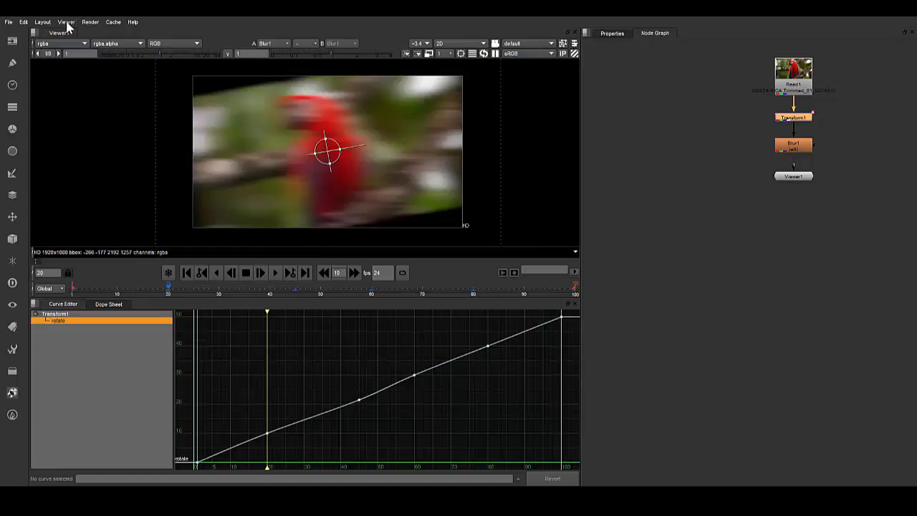
Step: Restore Layout 1 (startup default) and enlarge the viewer pane in height and width
left_click(44, 22)
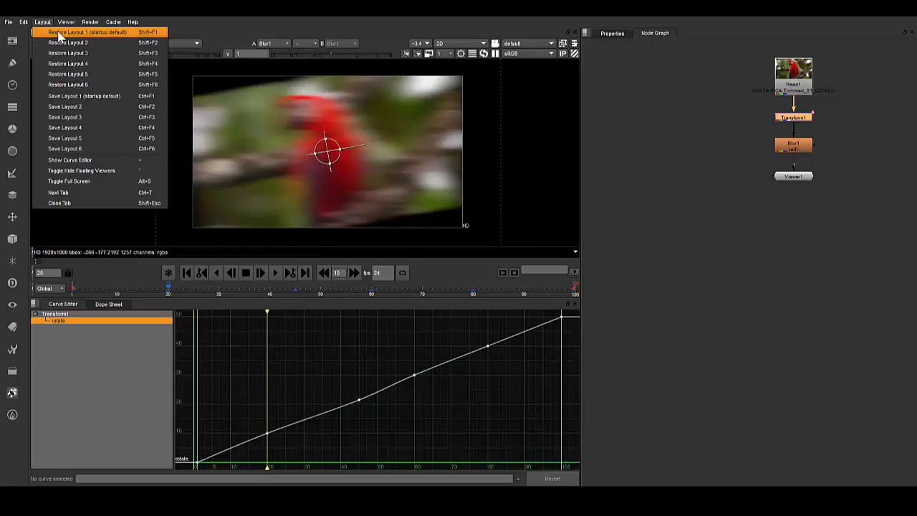
left_click(59, 34)
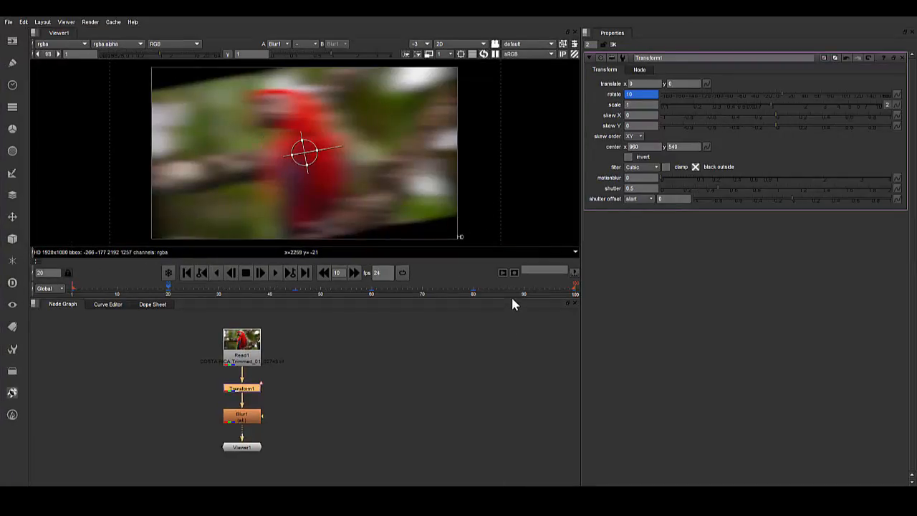
left_click_drag(511, 299, 507, 364)
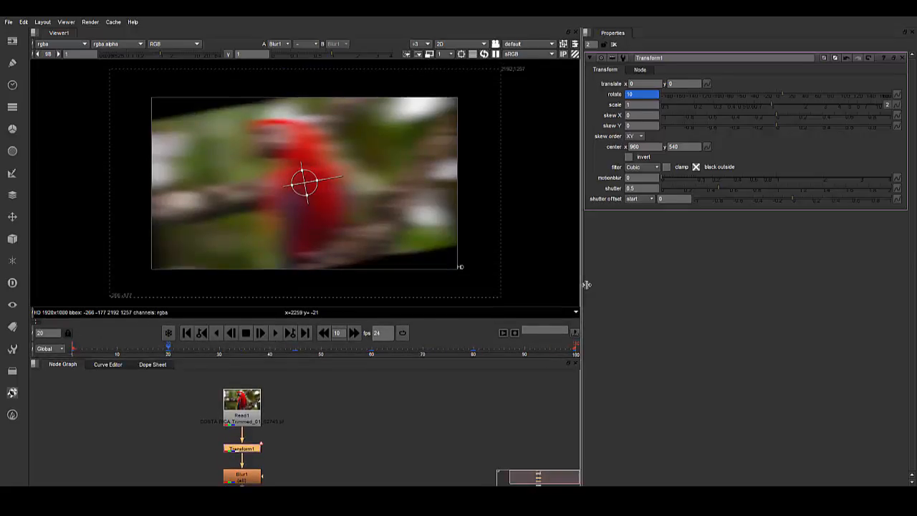
left_click_drag(586, 285, 604, 276)
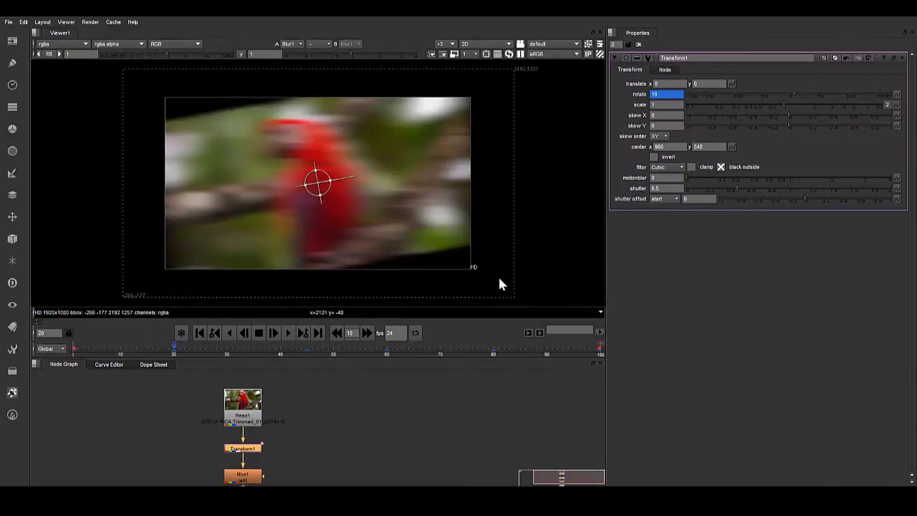